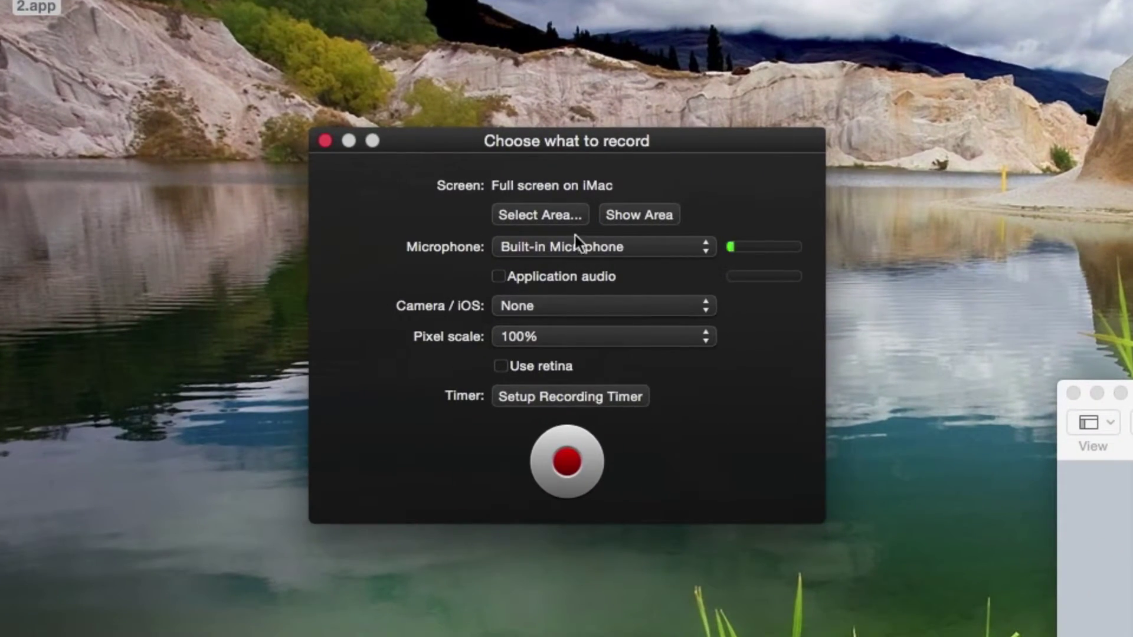
# Step: Try the full-screen and 1280x720 area presets, ending on a centred 960x540 recording area
pyautogui.click(576, 214)
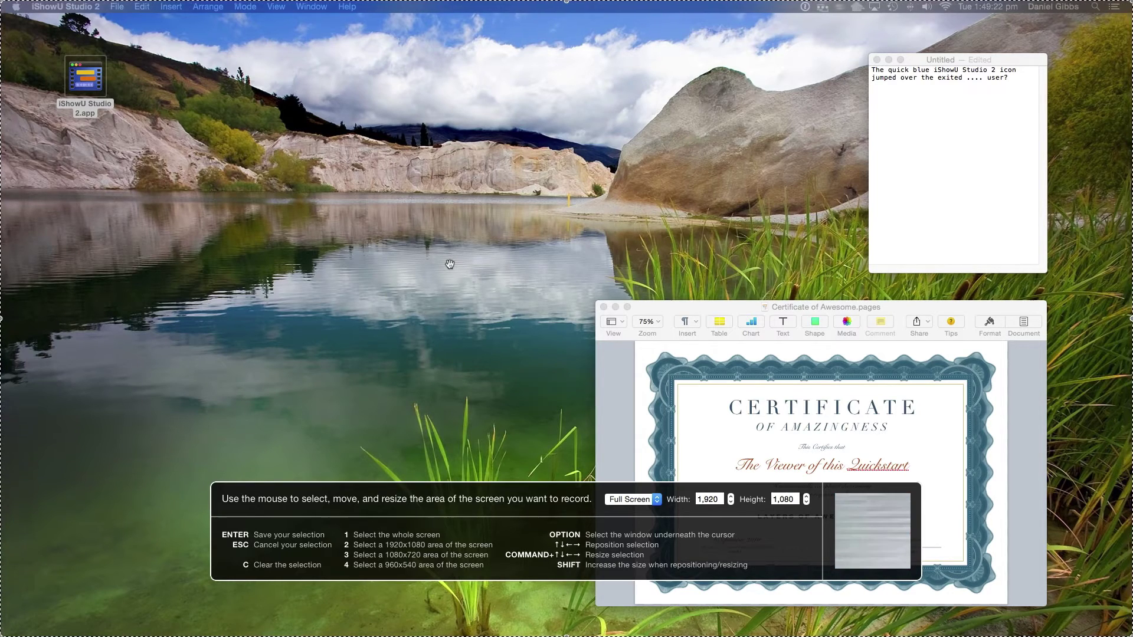
pyautogui.press('3')
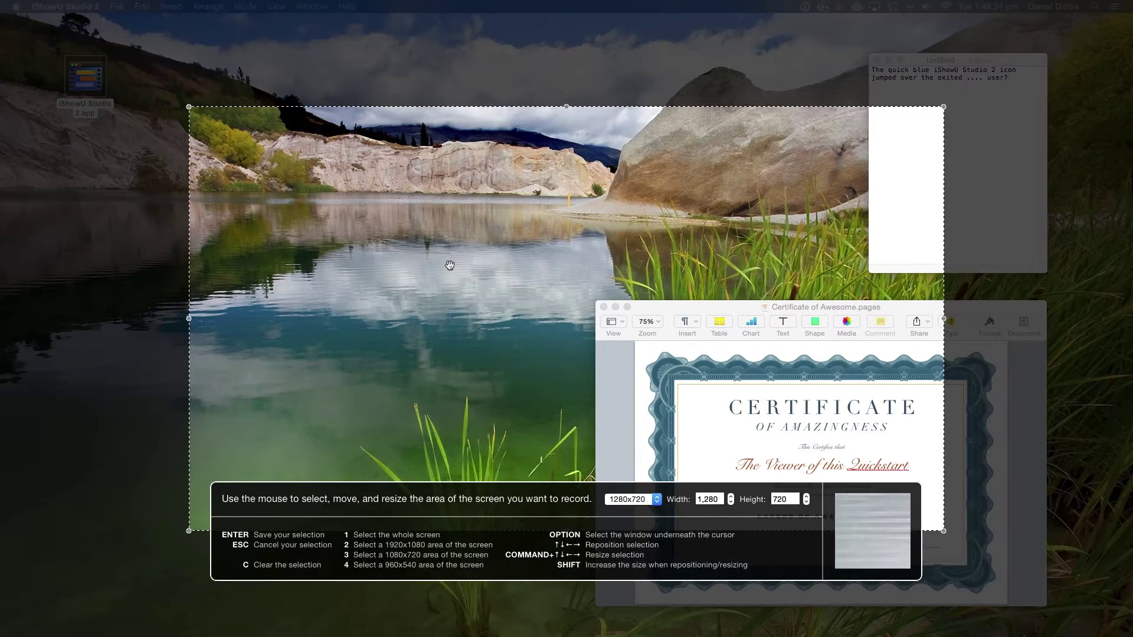
pyautogui.press('4')
pyautogui.press('c')
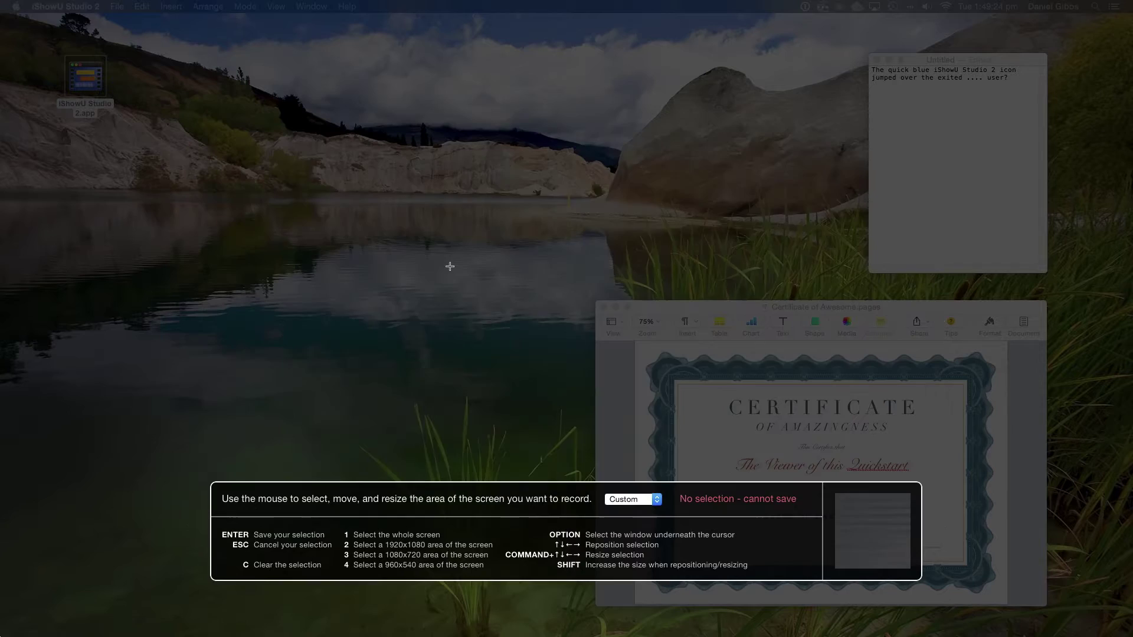
pyautogui.press('4')
pyautogui.press('3')
pyautogui.press('4')
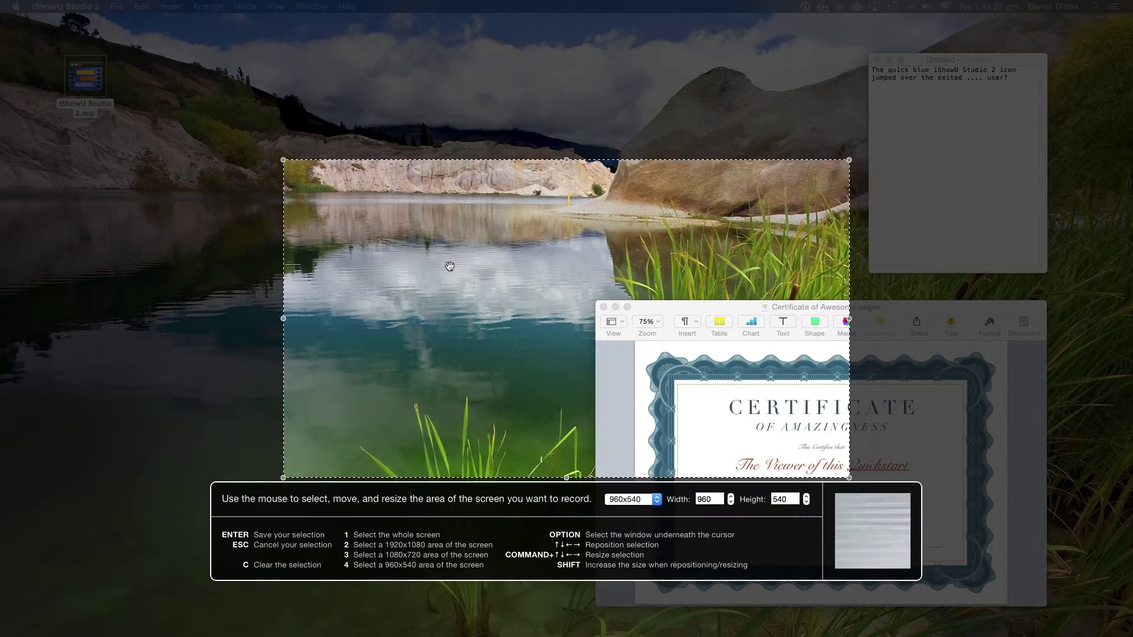
pyautogui.press('3')
pyautogui.press('c')
pyautogui.press('4')
pyautogui.press('3')
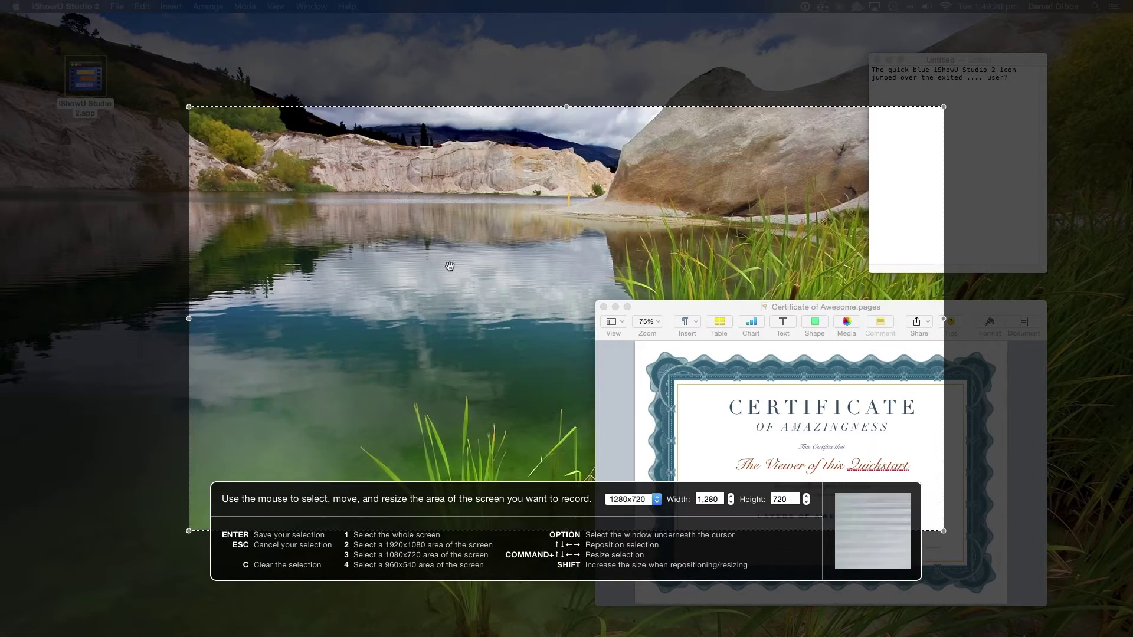
pyautogui.press('1')
pyautogui.press('3')
pyautogui.press('4')
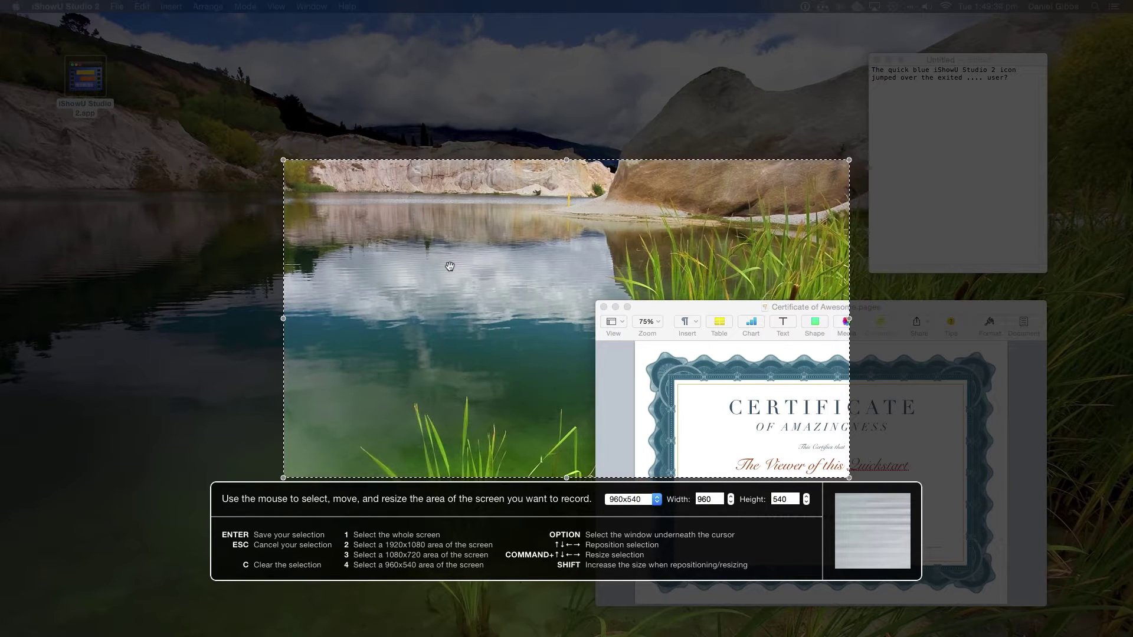
# Step: Snap the recording area to Pages, then TextEdit, then Pages again, and finally clear it
pyautogui.keyDown('alt'); pyautogui.click(695, 365); pyautogui.keyUp('alt')
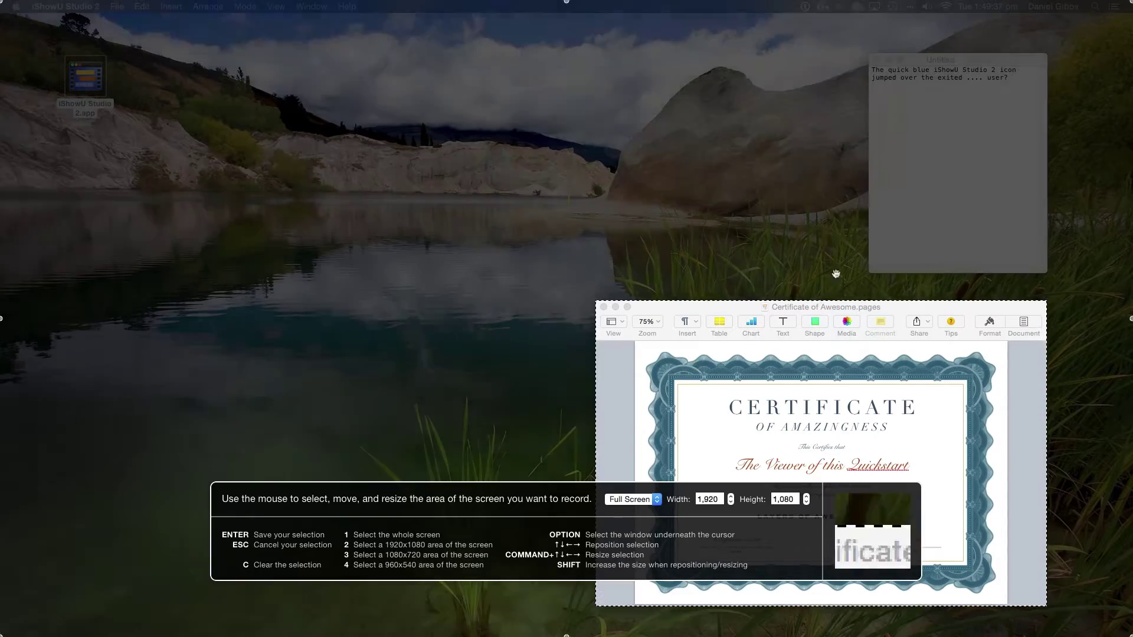
pyautogui.keyDown('alt'); pyautogui.click(895, 224); pyautogui.keyUp('alt')
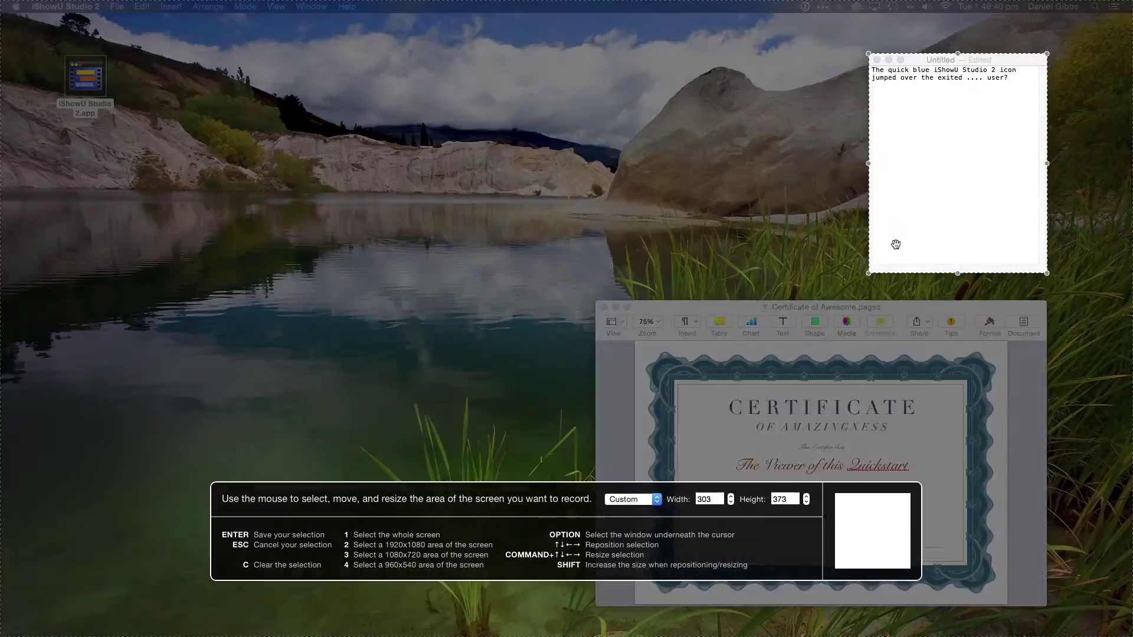
pyautogui.keyDown('alt'); pyautogui.click(833, 317); pyautogui.keyUp('alt')
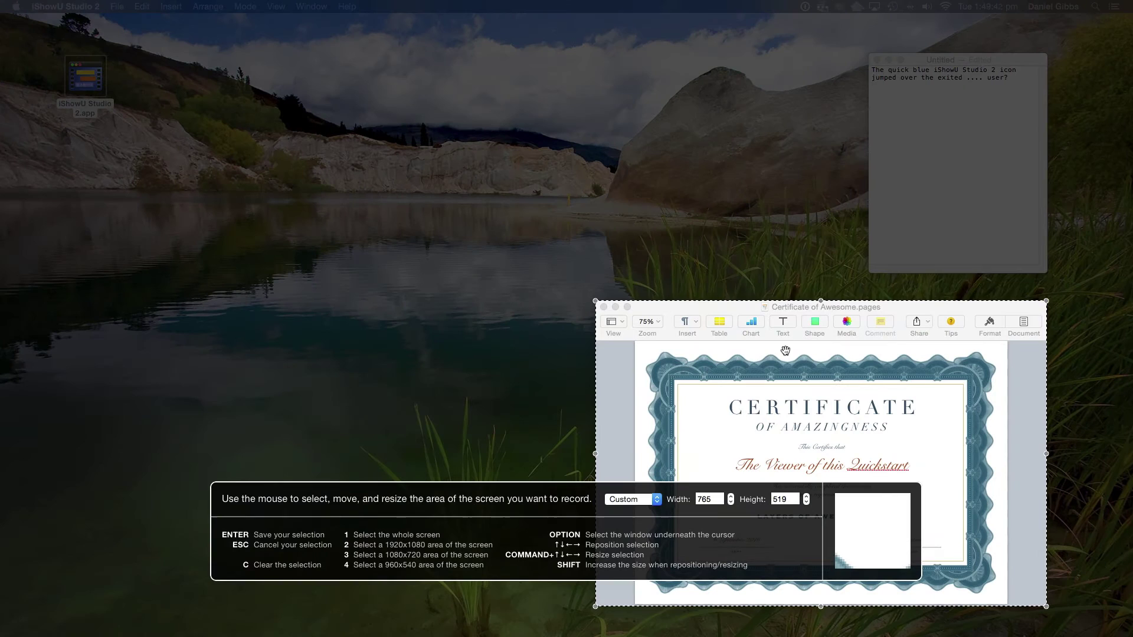
pyautogui.click(535, 309)
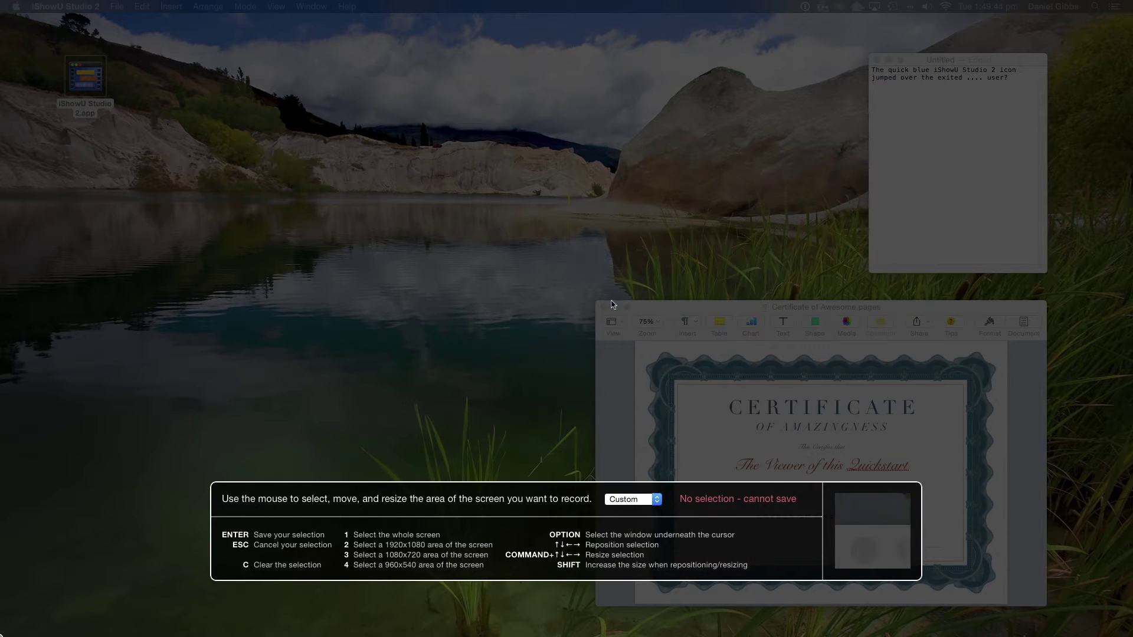
# Step: Outline a recording area around the Pages window and fine-tune its size, keeping 521 height
pyautogui.moveTo(589, 298); pyautogui.dragTo(1050, 604)
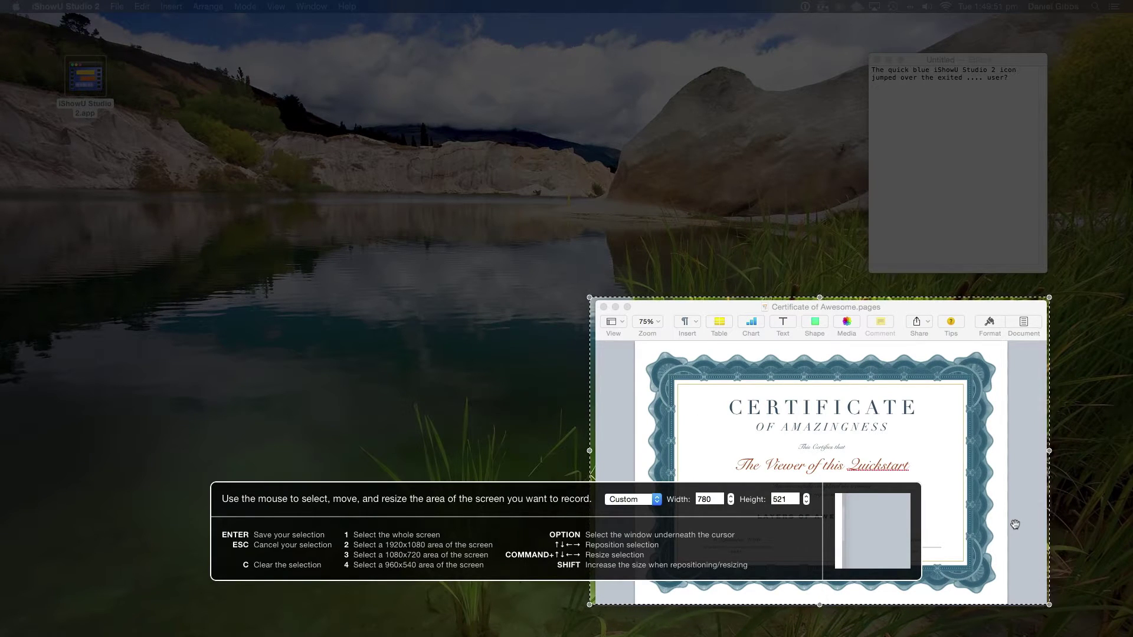
pyautogui.press('super+shift+Left')
pyautogui.press('super+shift+Left')
pyautogui.press('super+shift+Left')
pyautogui.press('super+shift+Left')
pyautogui.press('super+shift+Left')
pyautogui.press('super+shift+Left')
pyautogui.press('super+shift+Right')
pyautogui.press('super+shift+Right')
pyautogui.press('super+shift+Right')
pyautogui.press('super+shift+Right')
pyautogui.press('super+shift+Right')
pyautogui.press('super+shift+Up')
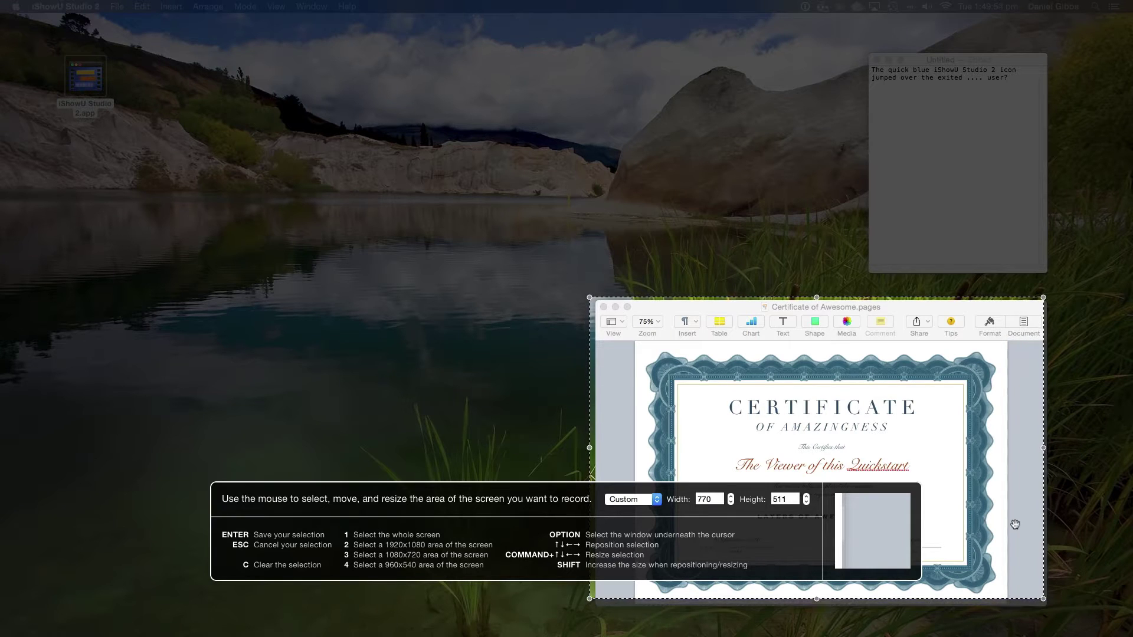
pyautogui.press('super+shift+Down')
# Step: Nudge the recording area left, right and back left to settle its position
pyautogui.hotkey('shift', 'Left')
pyautogui.hotkey('shift', 'Left')
pyautogui.hotkey('shift', 'Left')
pyautogui.hotkey('shift', 'Left')
pyautogui.hotkey('shift', 'Left')
pyautogui.hotkey('shift', 'Left')
pyautogui.hotkey('shift', 'Left')
pyautogui.hotkey('shift', 'Left')
pyautogui.hotkey('shift', 'Left')
pyautogui.hotkey('shift', 'Left')
pyautogui.hotkey('shift', 'Left')
pyautogui.hotkey('shift', 'Left')
pyautogui.hotkey('shift', 'Left')
pyautogui.hotkey('shift', 'Left')
pyautogui.hotkey('shift', 'Left')
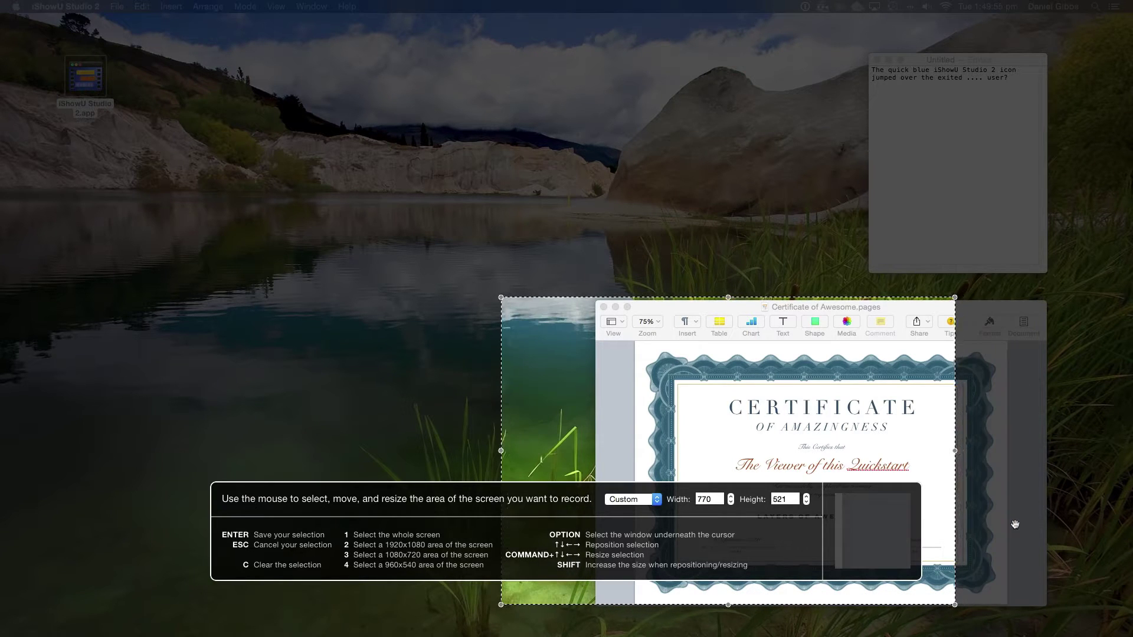
pyautogui.hotkey('shift', 'Right')
pyautogui.hotkey('shift', 'Right')
pyautogui.hotkey('shift', 'Right')
pyautogui.hotkey('shift', 'Right')
pyautogui.hotkey('shift', 'Right')
pyautogui.hotkey('shift', 'Right')
pyautogui.hotkey('shift', 'Right')
pyautogui.hotkey('shift', 'Right')
pyautogui.hotkey('shift', 'Right')
pyautogui.hotkey('shift', 'Right')
pyautogui.hotkey('shift', 'Right')
pyautogui.hotkey('shift', 'Right')
pyautogui.hotkey('shift', 'Right')
pyautogui.hotkey('shift', 'Right')
pyautogui.hotkey('shift', 'Right')
pyautogui.hotkey('shift', 'Right')
pyautogui.hotkey('shift', 'Right')
pyautogui.hotkey('shift', 'Right')
pyautogui.hotkey('shift', 'Right')
pyautogui.hotkey('shift', 'Left')
pyautogui.hotkey('shift', 'Left')
pyautogui.hotkey('shift', 'Left')
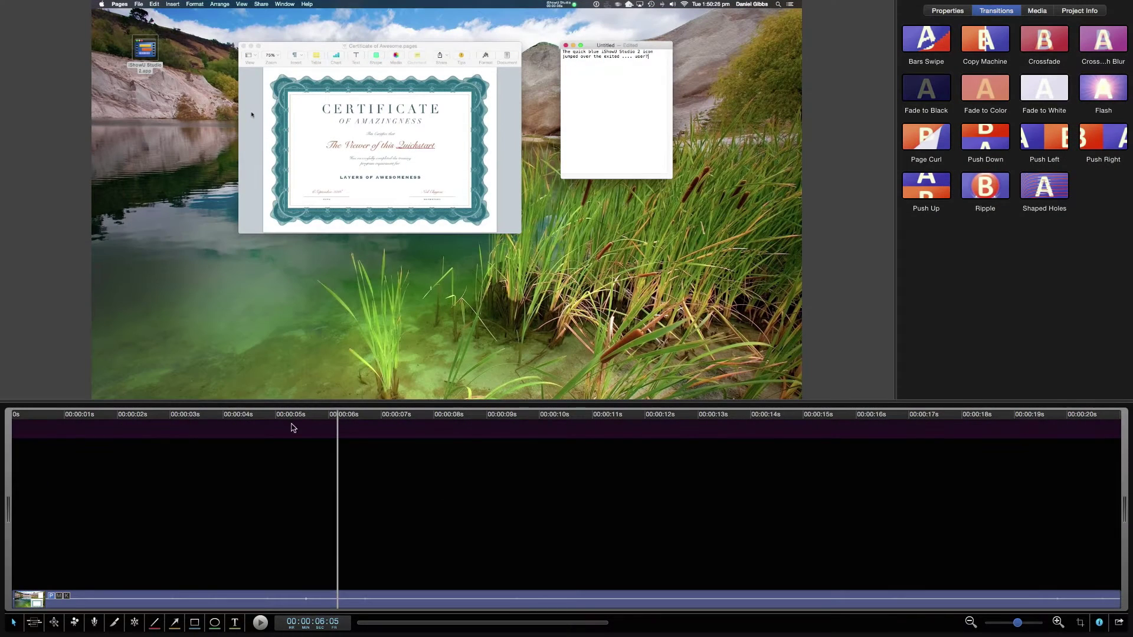
# Step: Move the playhead to about 00:00:04:10 and pick the Rectangle shape tool
pyautogui.moveTo(289, 416); pyautogui.dragTo(242, 454)
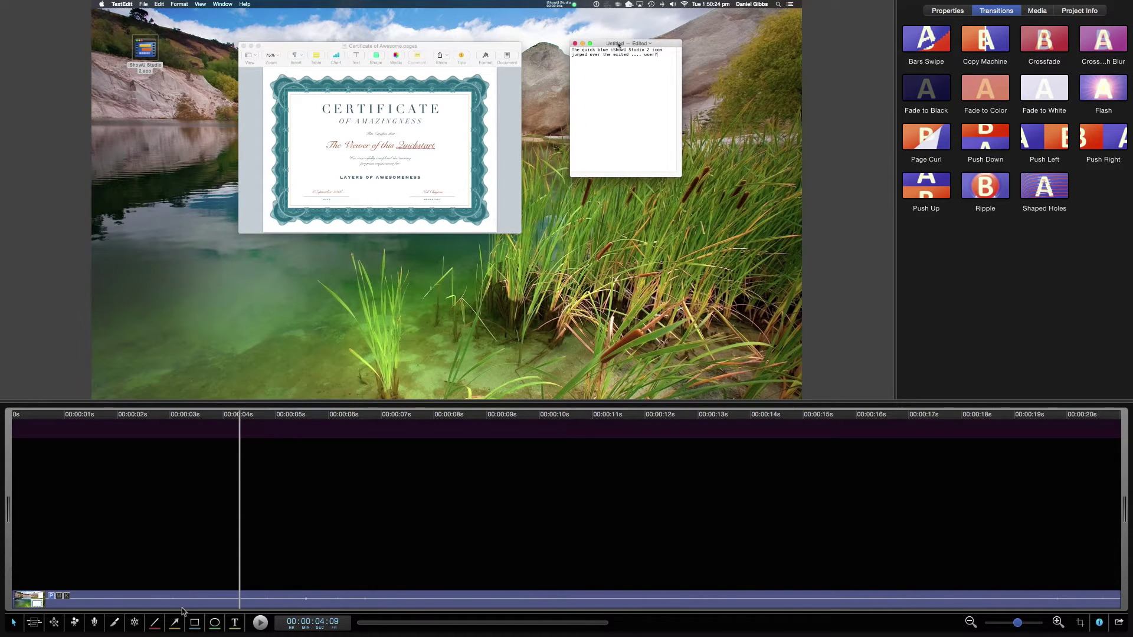
pyautogui.moveTo(240, 417)
pyautogui.mouseDown()
pyautogui.moveTo(252, 418)
pyautogui.moveTo(242, 419)
pyautogui.mouseUp()
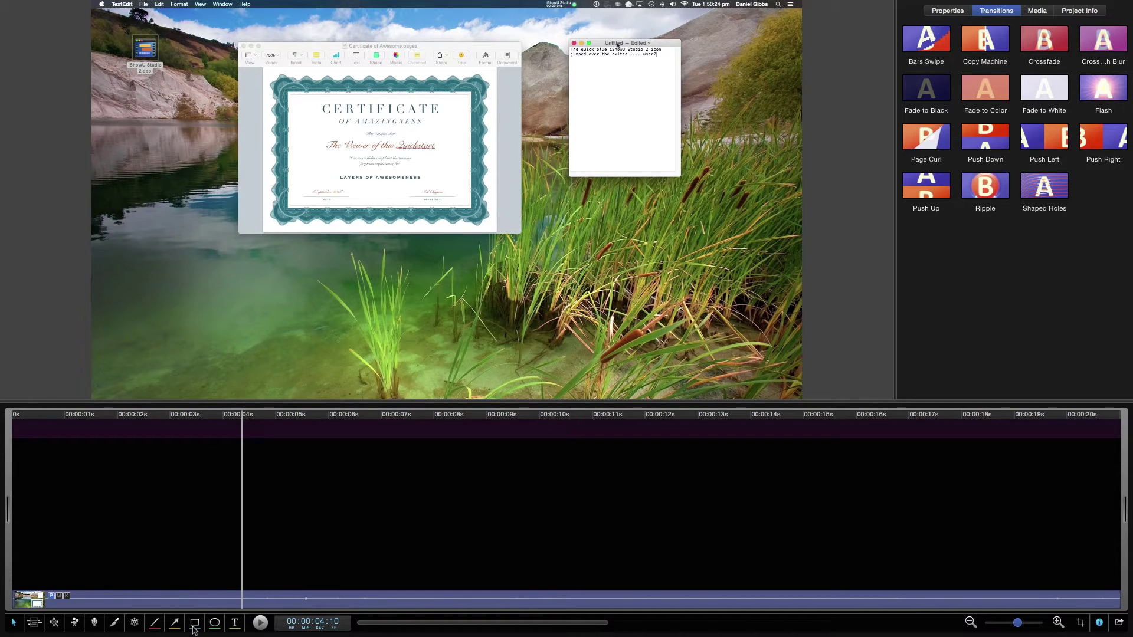
pyautogui.click(196, 626)
# Step: Frame the TextEdit window with the green rectangle at 191% scale, tilted about 3.45°
pyautogui.moveTo(552, 31); pyautogui.dragTo(705, 208)
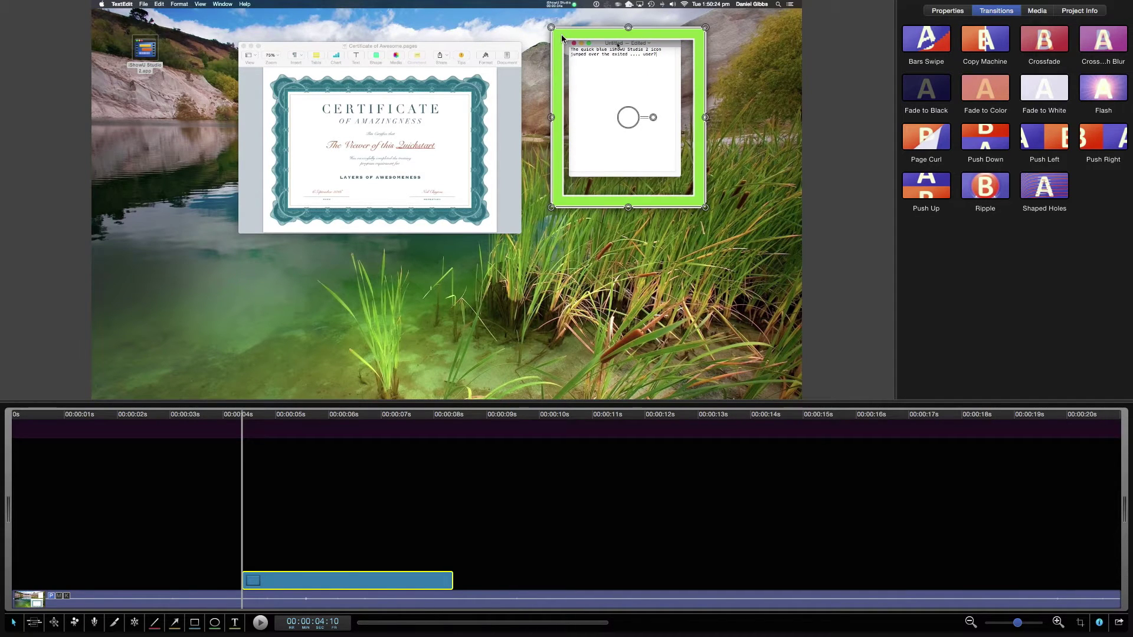
pyautogui.moveTo(561, 35); pyautogui.dragTo(554, 21)
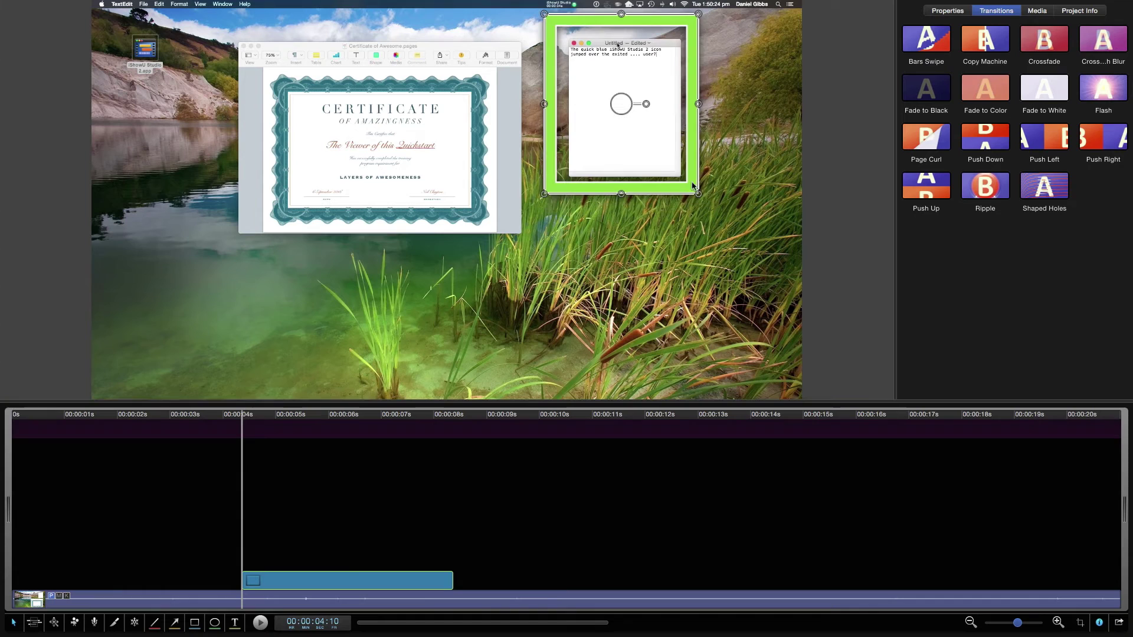
pyautogui.moveTo(698, 194); pyautogui.dragTo(717, 218)
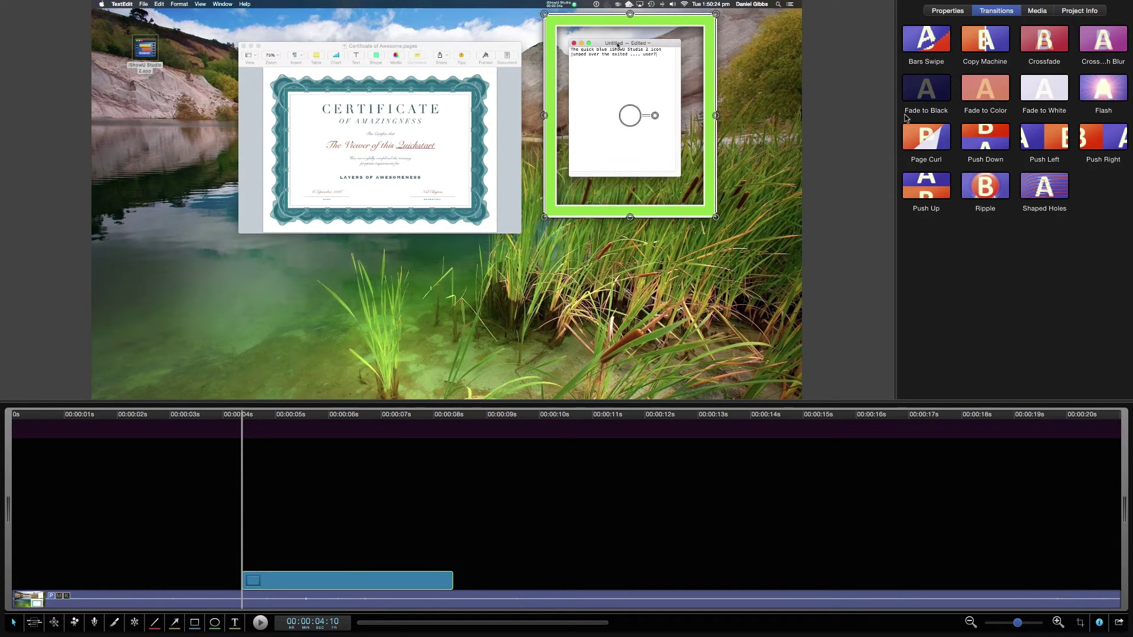
pyautogui.click(717, 117)
pyautogui.moveTo(715, 117)
pyautogui.mouseDown()
pyautogui.moveTo(653, 121)
pyautogui.moveTo(706, 99)
pyautogui.mouseUp()
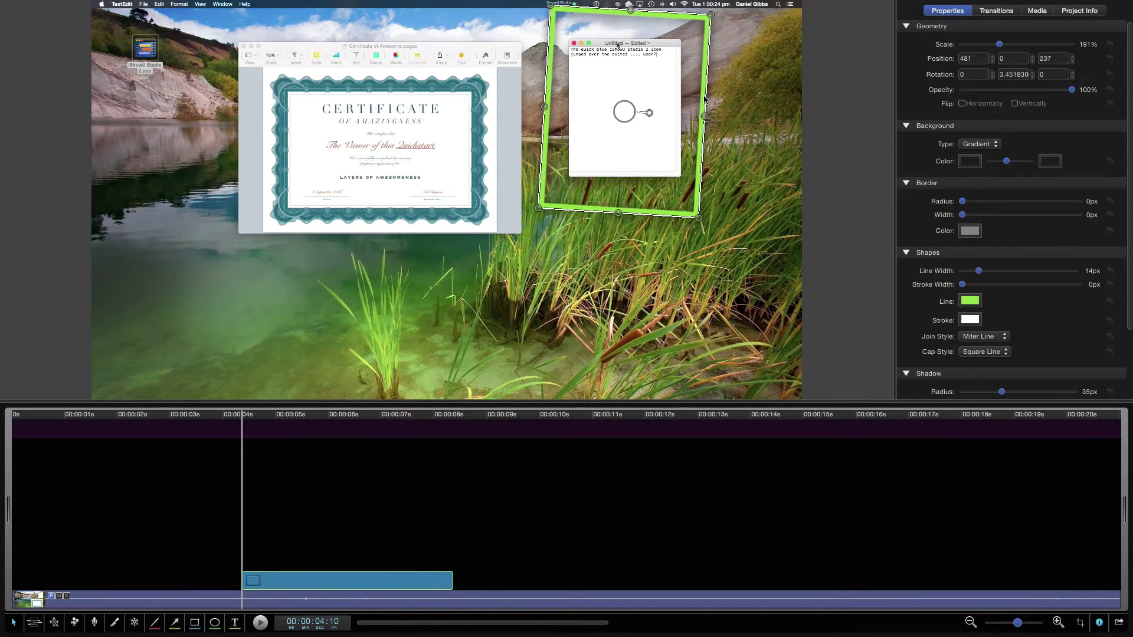
# Step: Stretch the green highlight clip to span roughly 4 to 12 seconds and preview it
pyautogui.click(446, 551)
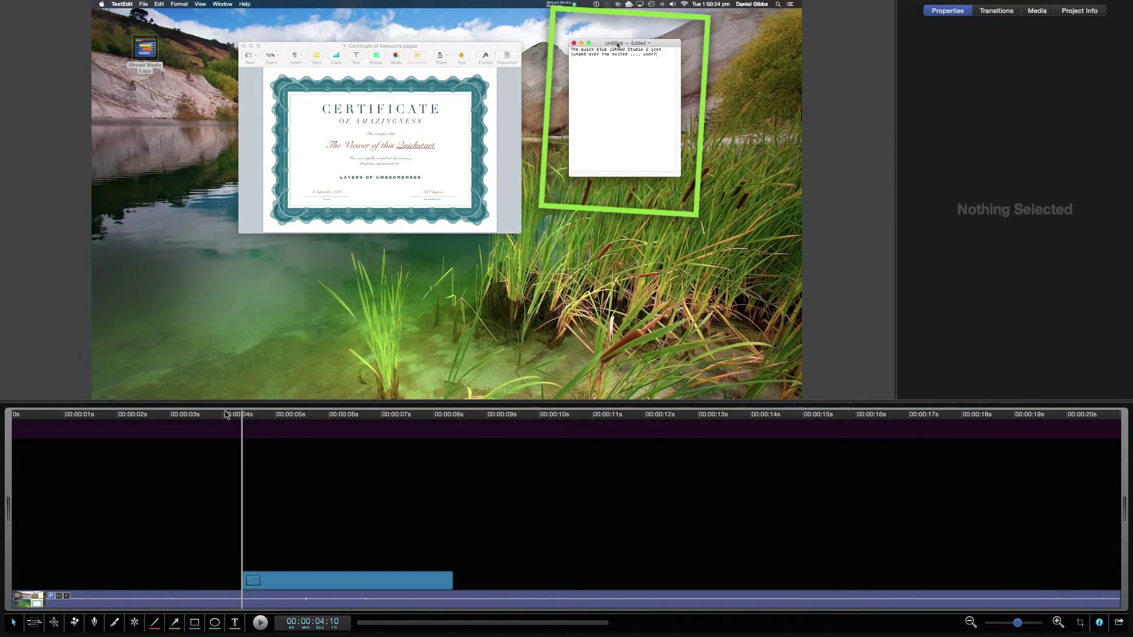
pyautogui.moveTo(228, 414); pyautogui.dragTo(428, 444)
pyautogui.moveTo(455, 574); pyautogui.dragTo(661, 580)
pyautogui.moveTo(431, 419); pyautogui.dragTo(239, 452)
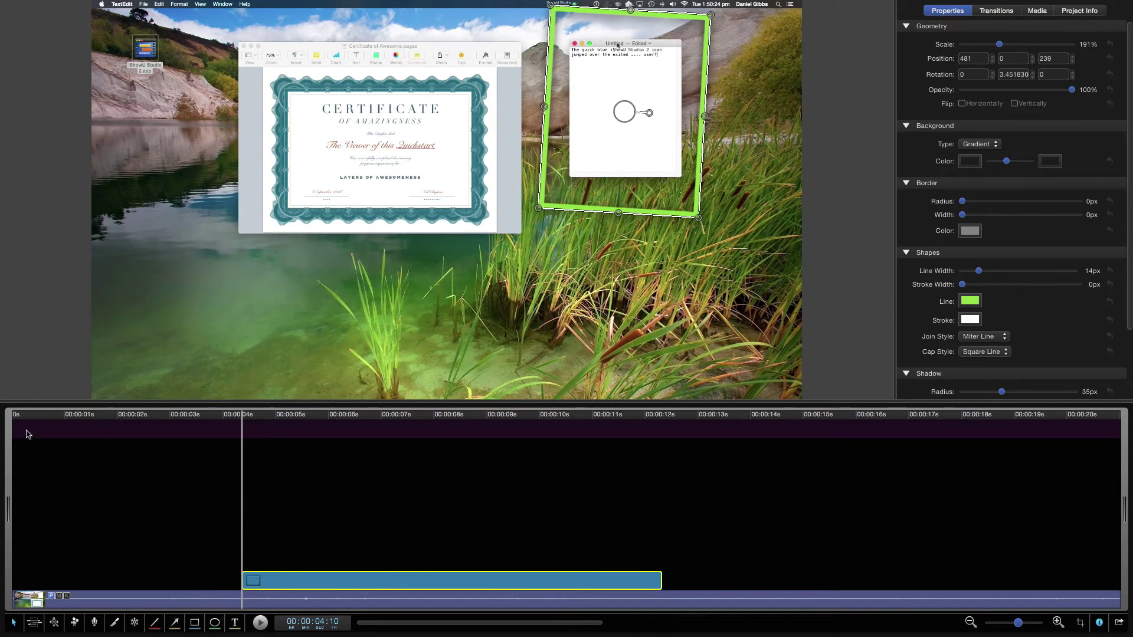
# Step: Find the 3-second point and trim about 3 seconds off the recording clip's start
pyautogui.moveTo(27, 420); pyautogui.dragTo(238, 426)
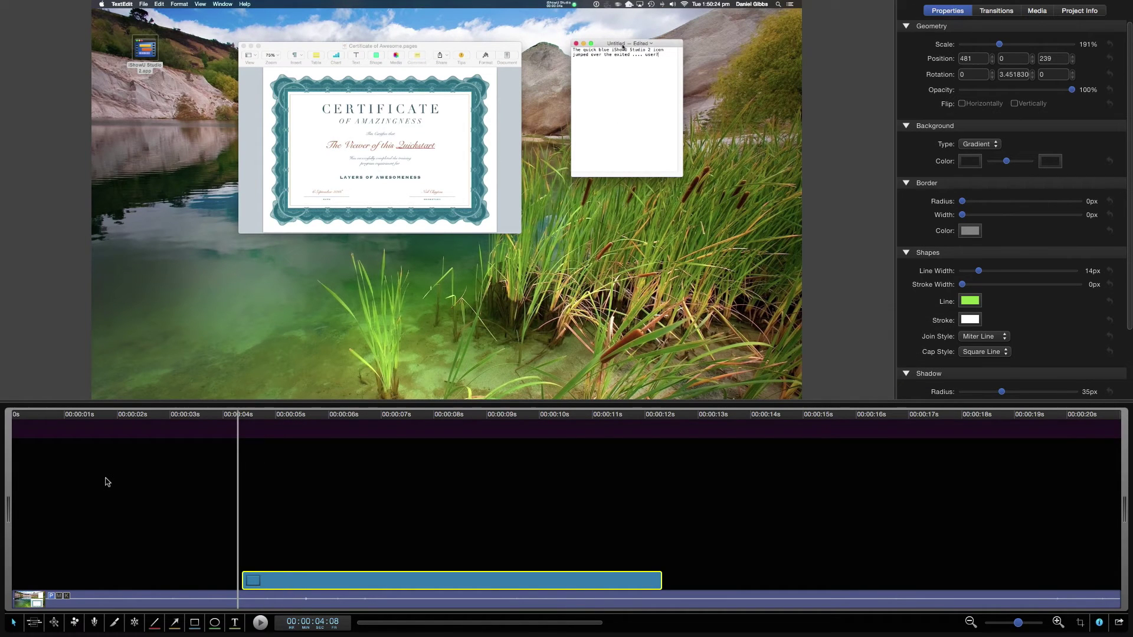
pyautogui.click(169, 415)
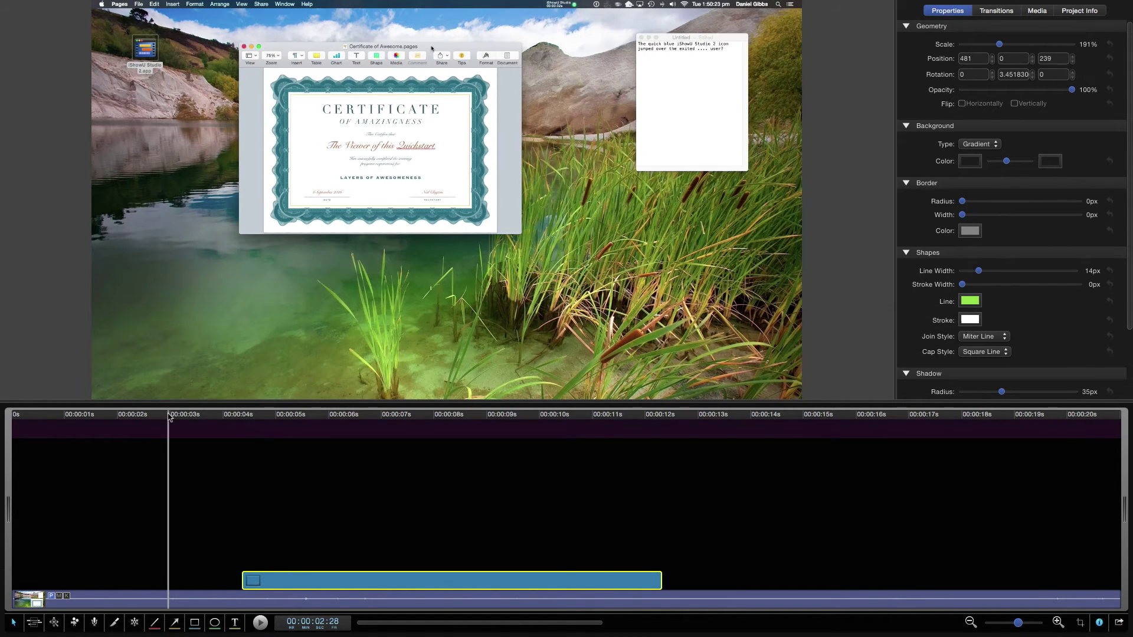
pyautogui.press('space')
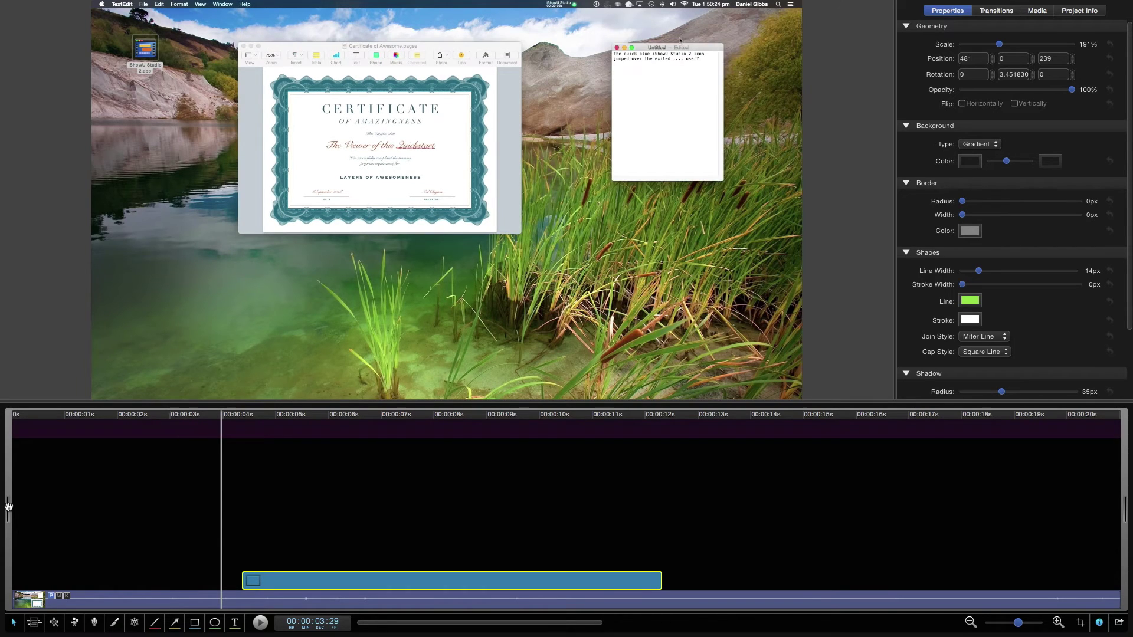
pyautogui.moveTo(8, 506); pyautogui.dragTo(188, 513)
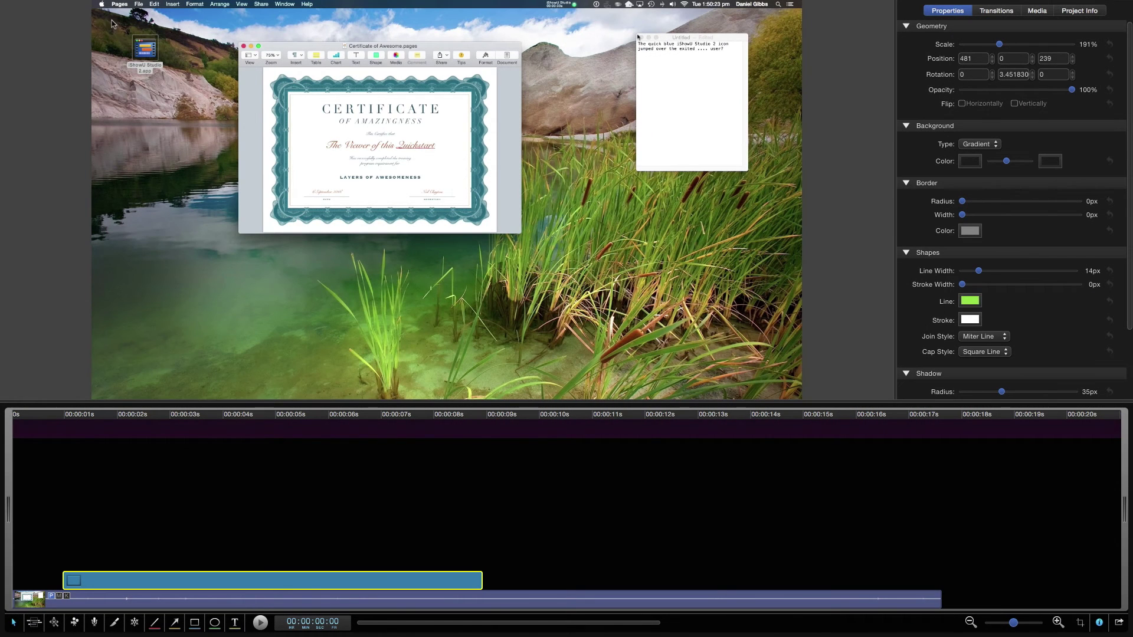
# Step: Set a 7.96-second export range covering about 1 to 9 seconds
pyautogui.moveTo(64, 8)
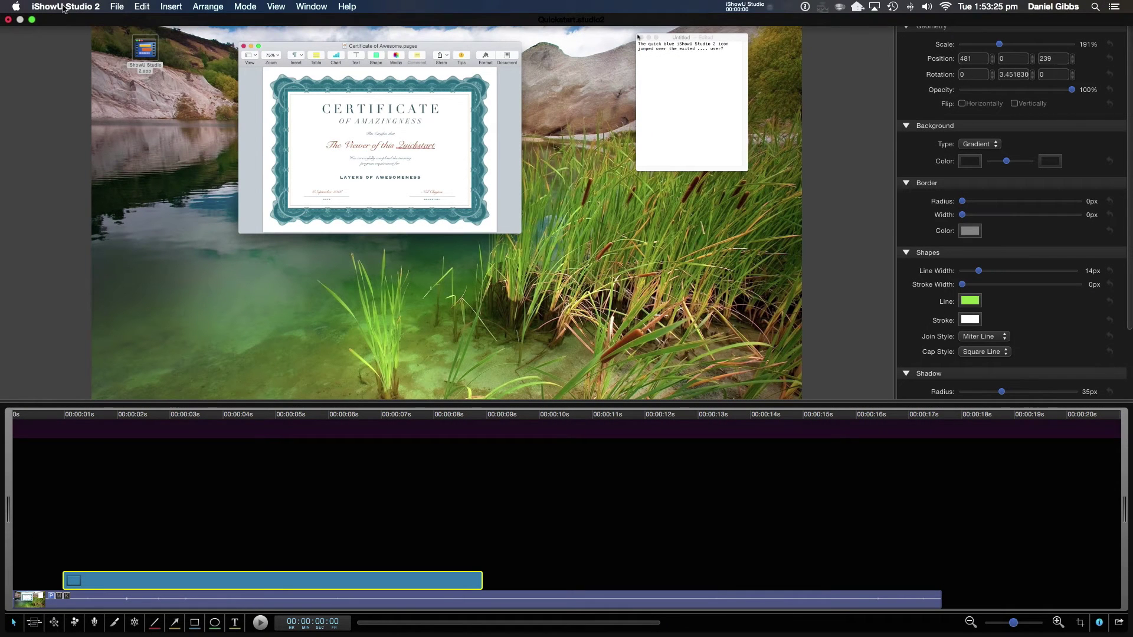
pyautogui.click(118, 7)
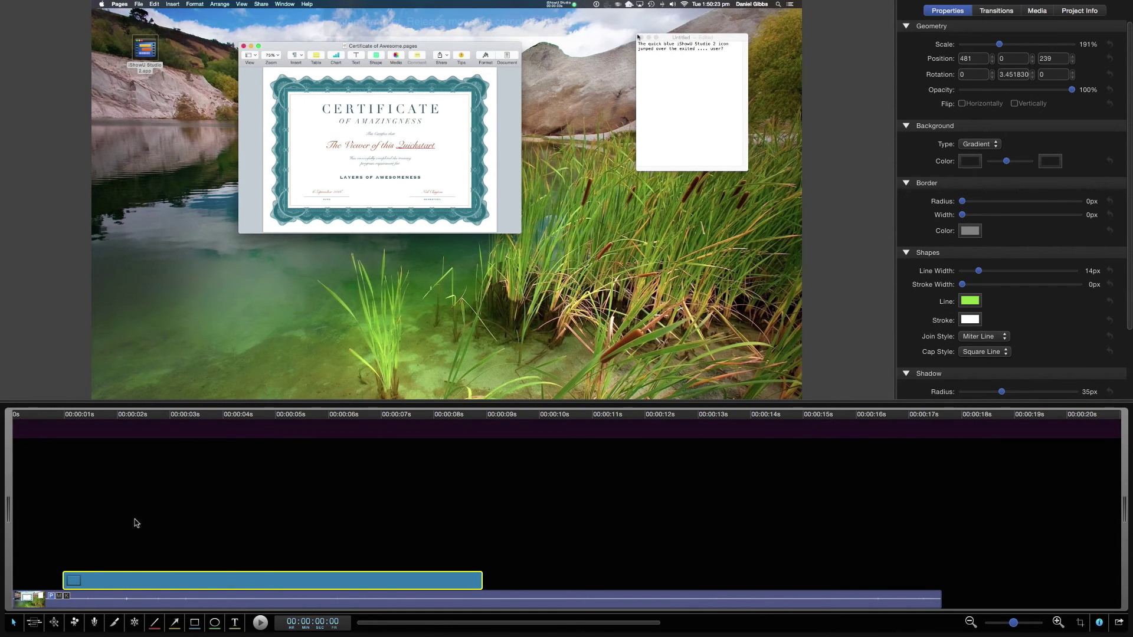
pyautogui.press('super+shift+e')
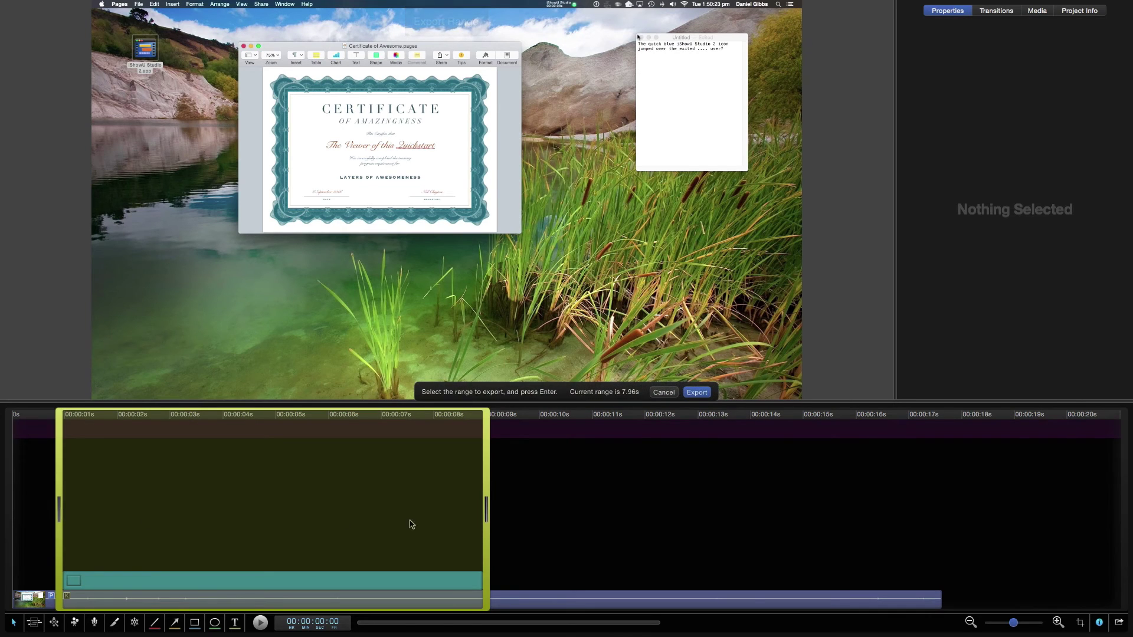
pyautogui.moveTo(488, 507)
pyautogui.mouseDown()
pyautogui.moveTo(109, 508)
pyautogui.moveTo(544, 515)
pyautogui.moveTo(486, 520)
pyautogui.mouseUp()
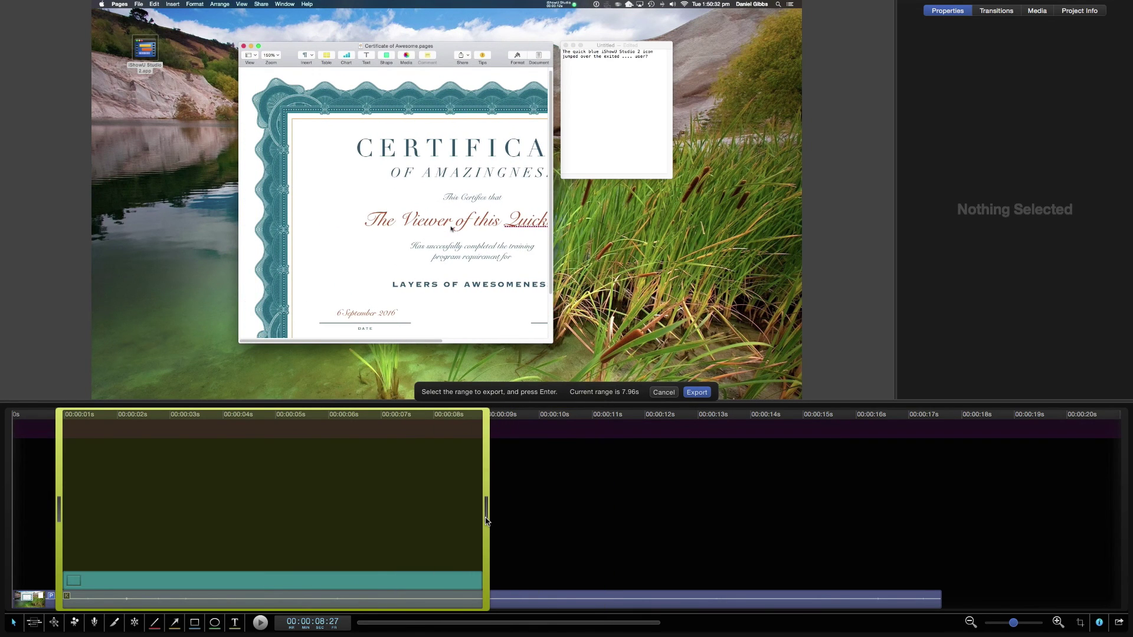
# Step: Export the range as an H.264 movie file at 50% size (960 x 540)
pyautogui.click(696, 393)
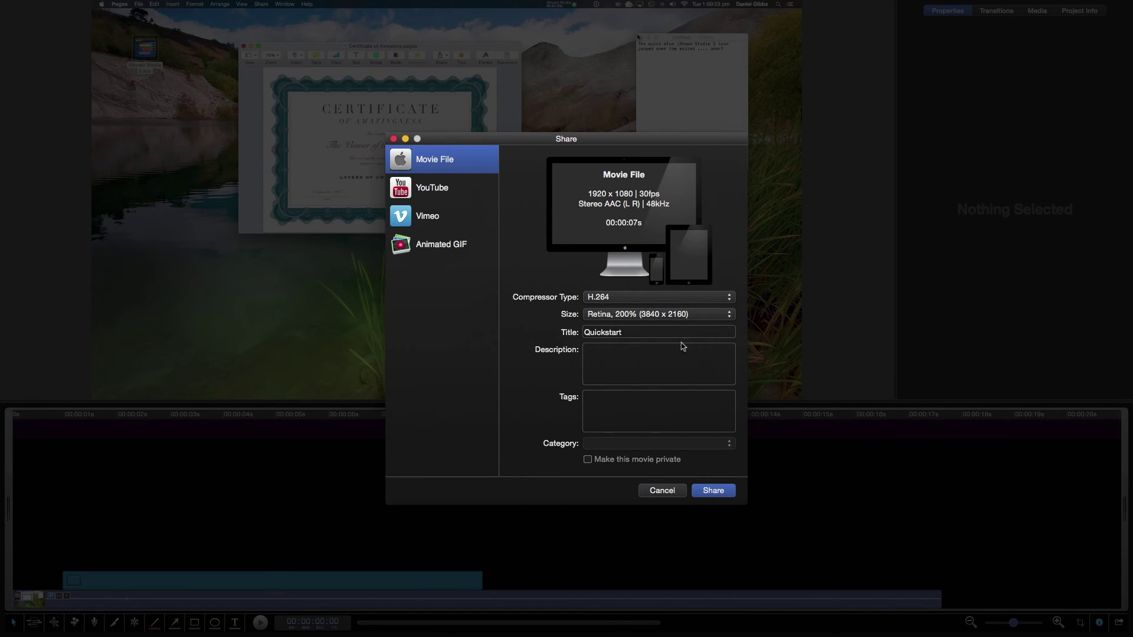
pyautogui.click(701, 315)
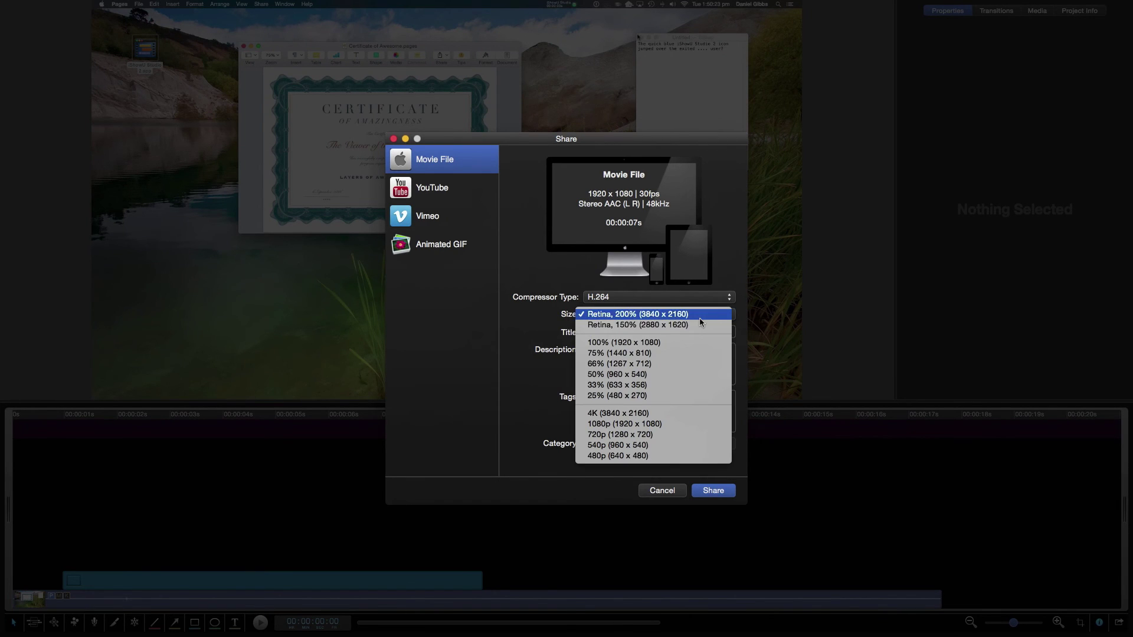
pyautogui.click(687, 374)
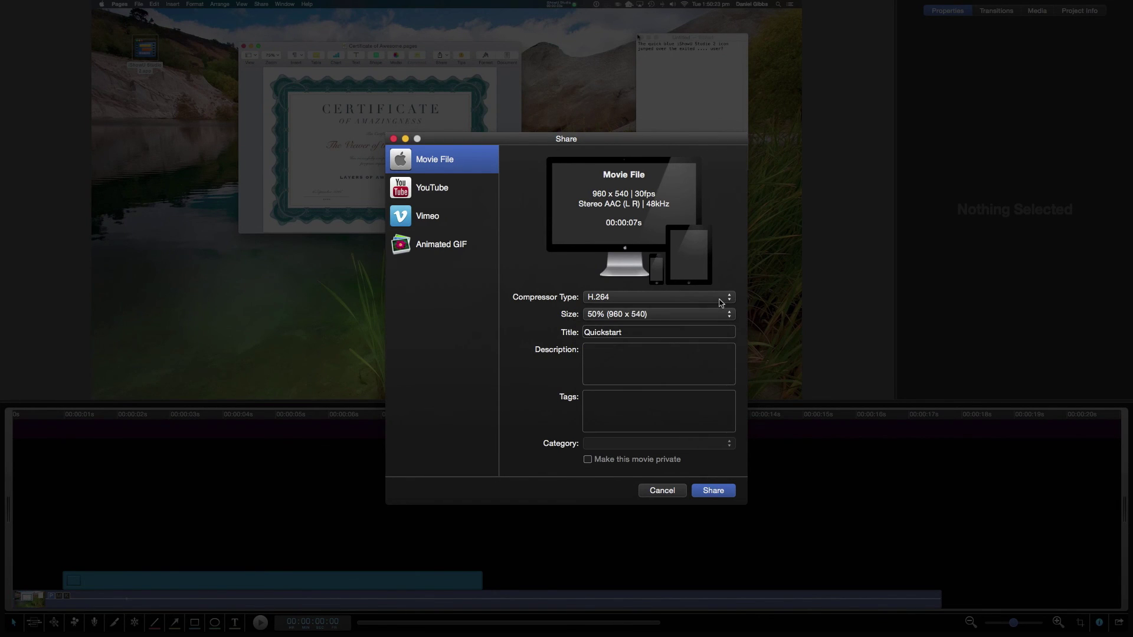